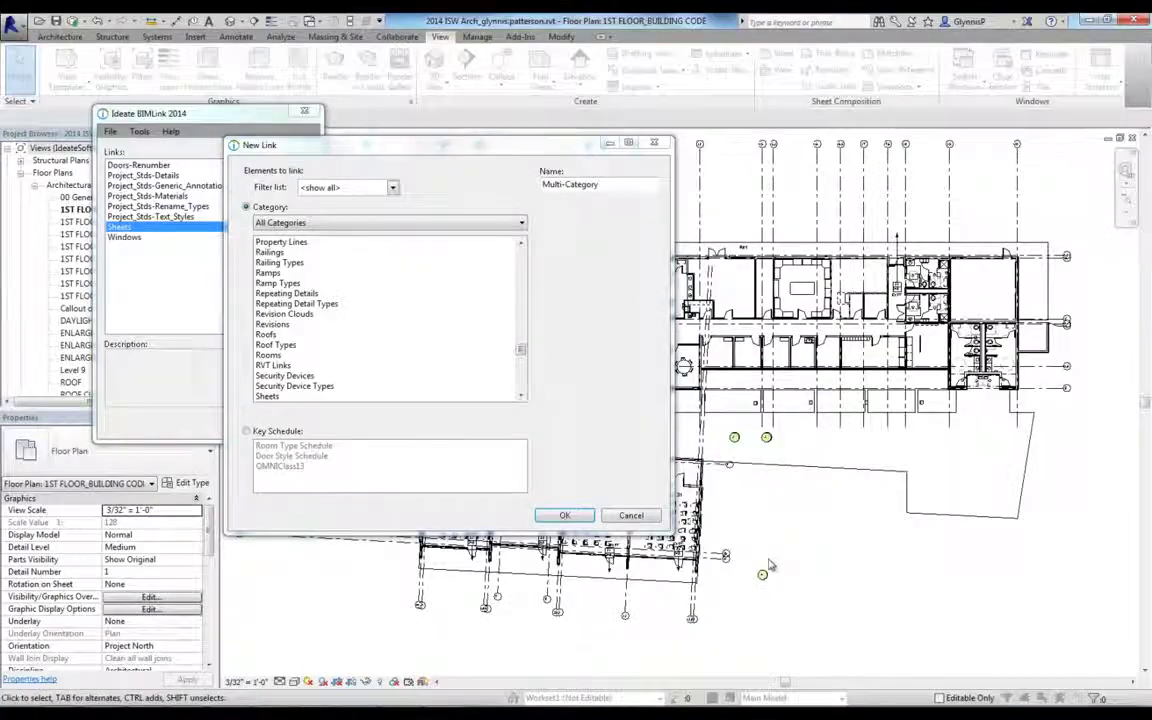
- Abandon the new Revision Clouds link and load the Revision_Clouds-Audit sample link instead
left_click(285, 315)
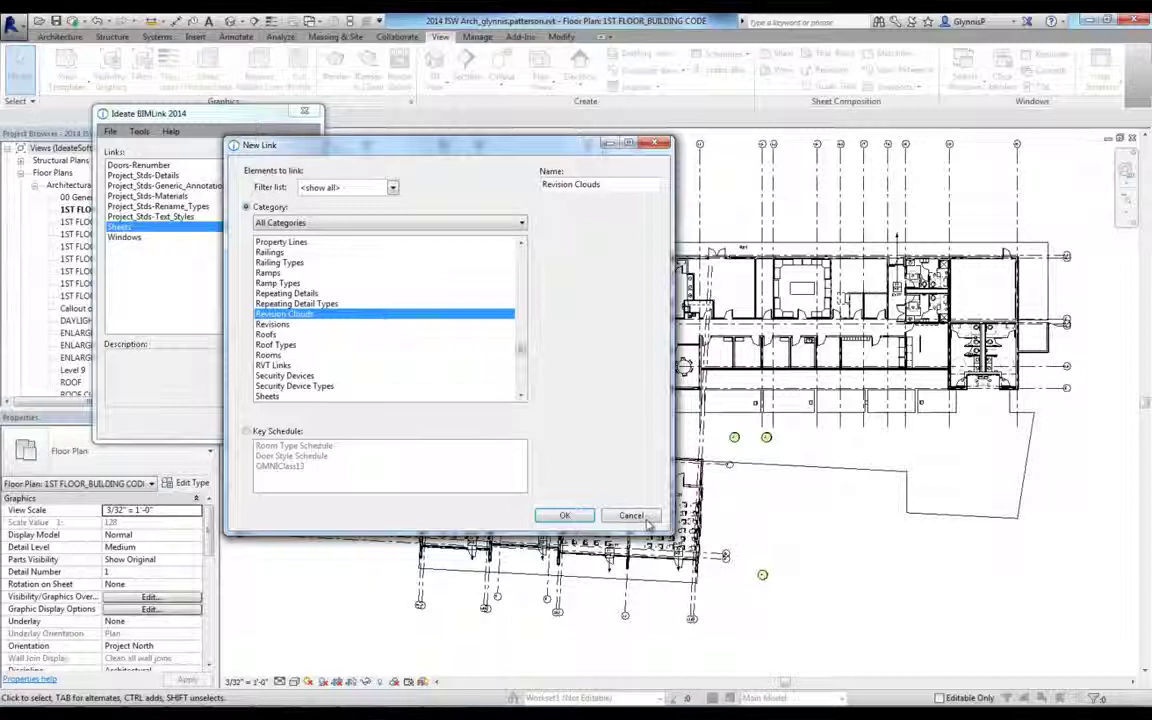
left_click(564, 515)
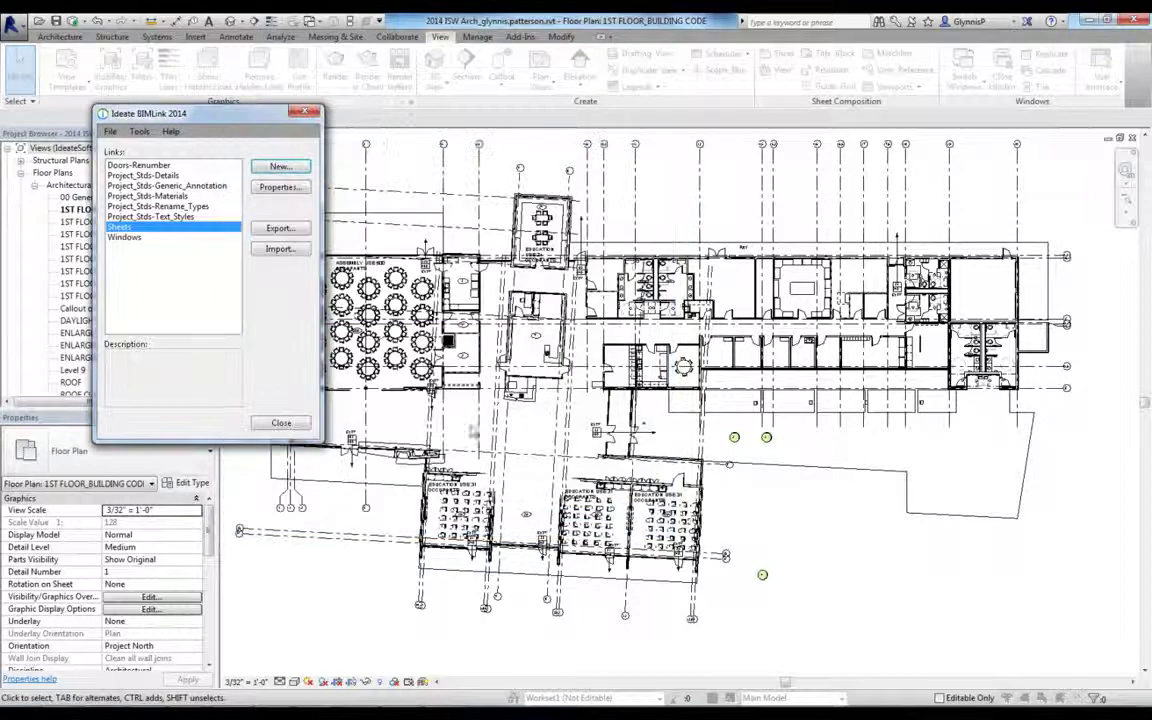
left_click(171, 132)
left_click(217, 229)
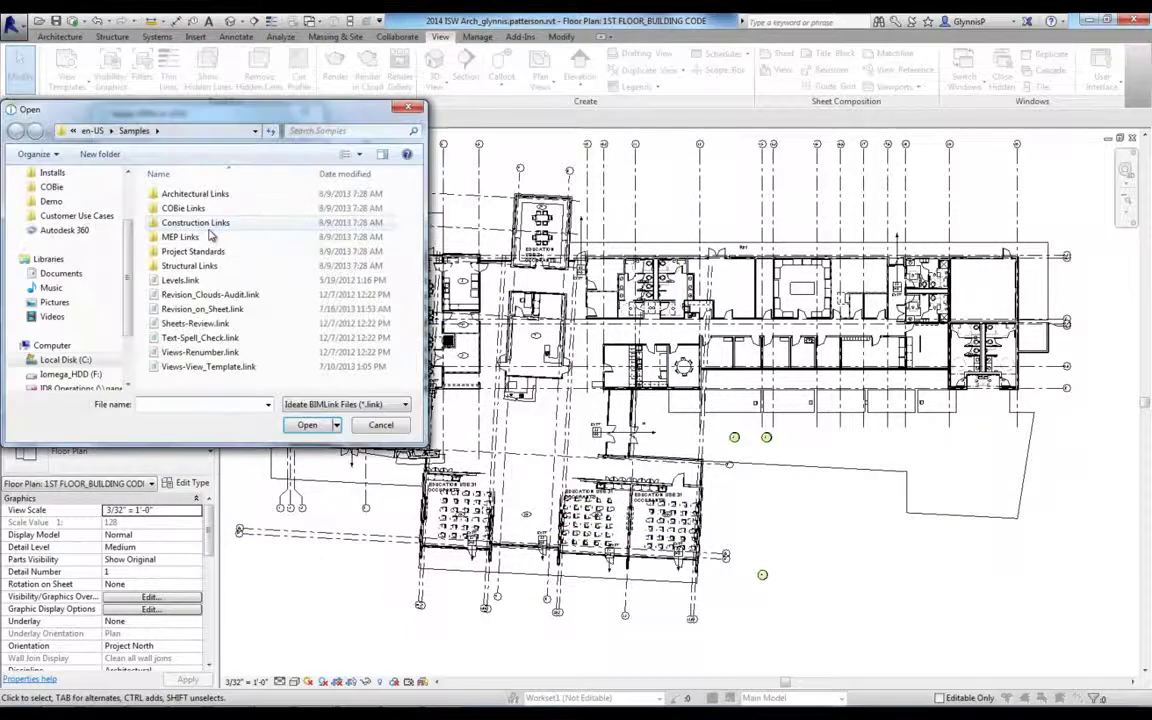
left_click(215, 295)
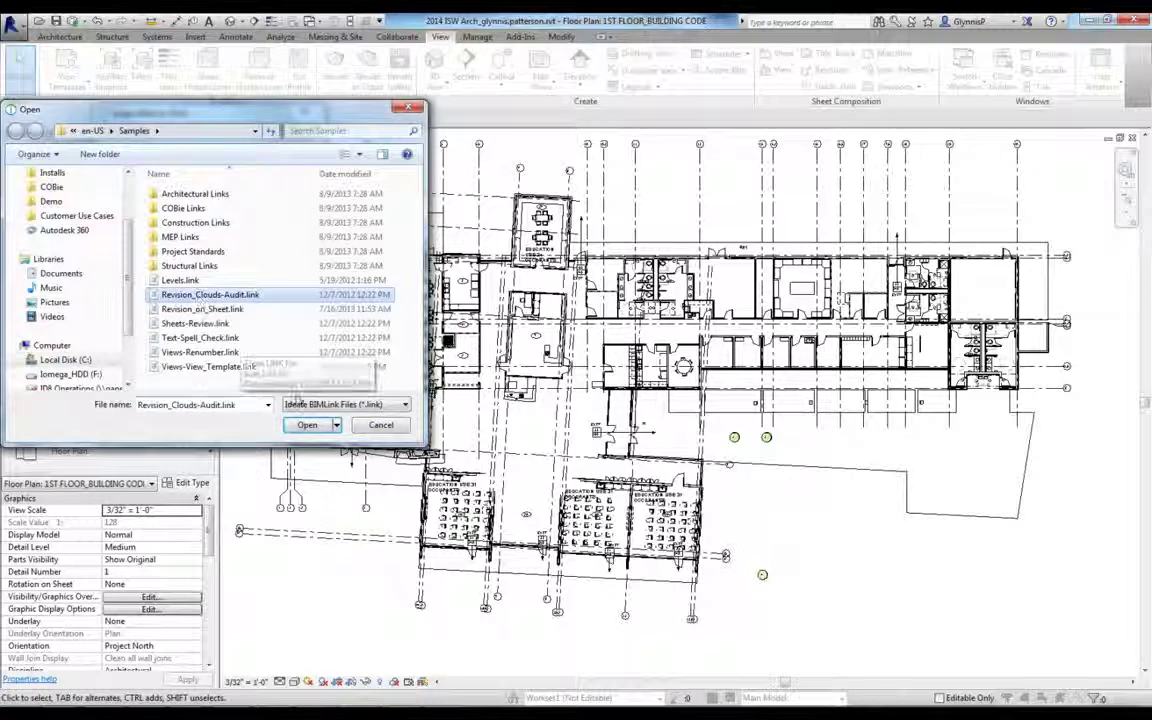
left_click(307, 425)
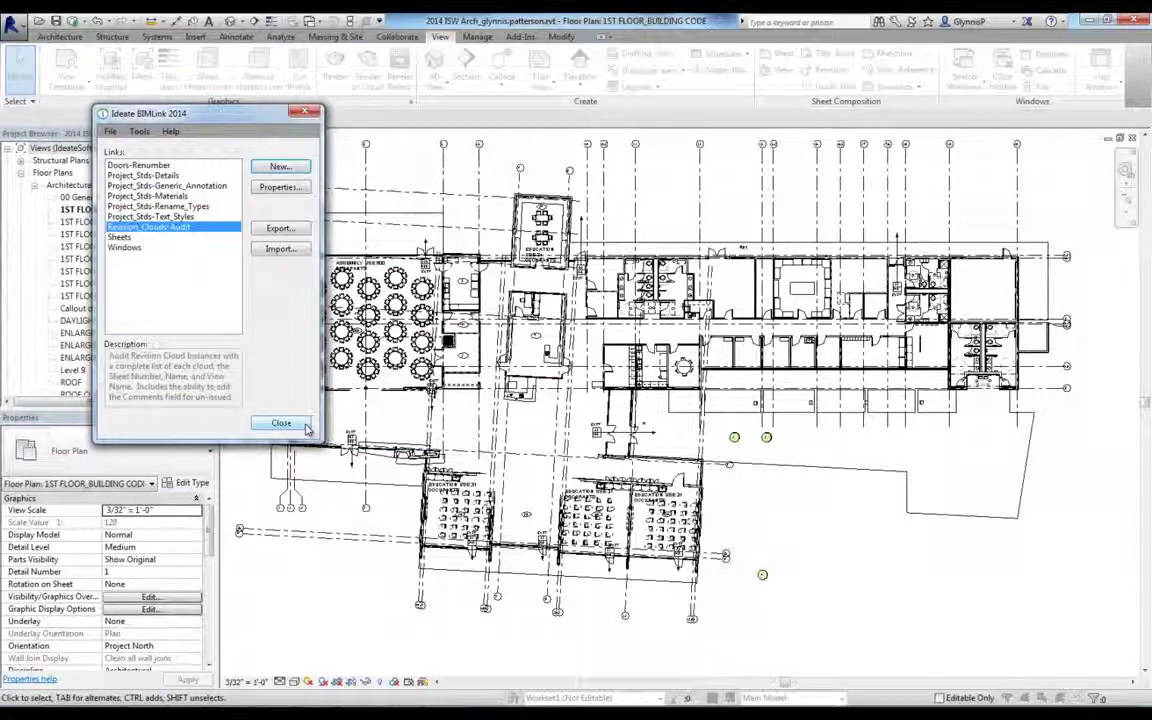
- Show the Revision_Clouds-Audit link properties in an enlarged window to see more of the preview
left_click(279, 187)
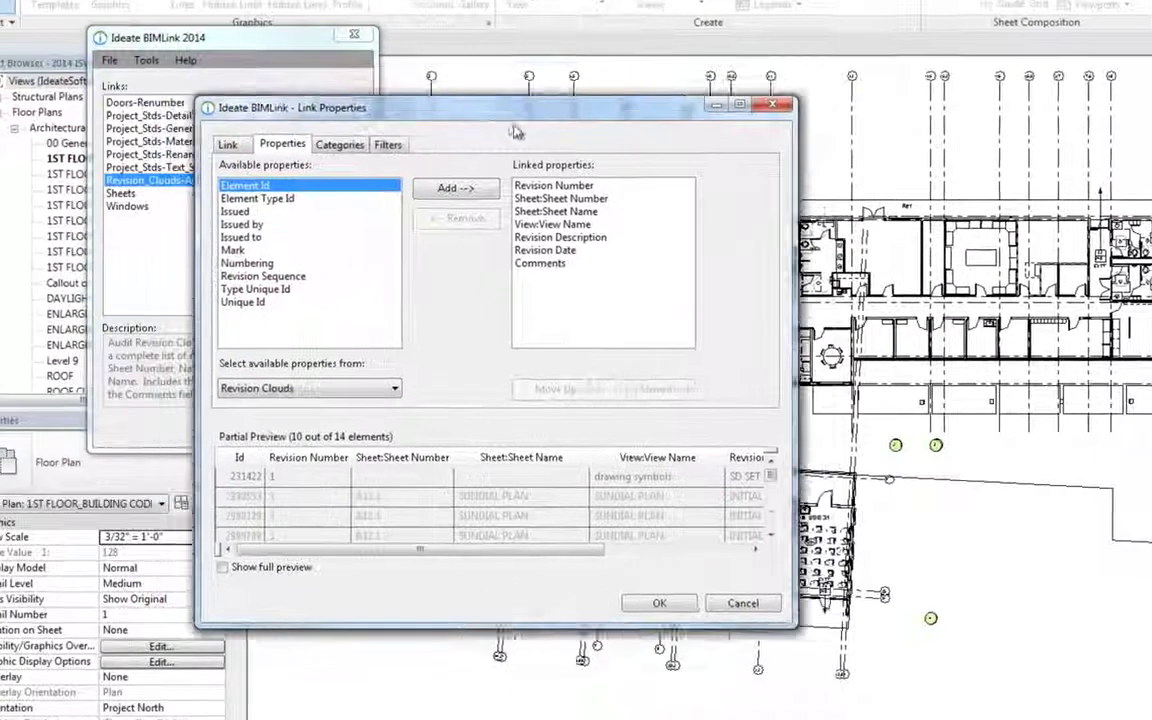
left_click_drag(336, 83, 359, 96)
left_click_drag(824, 643, 953, 698)
left_click_drag(778, 630, 838, 630)
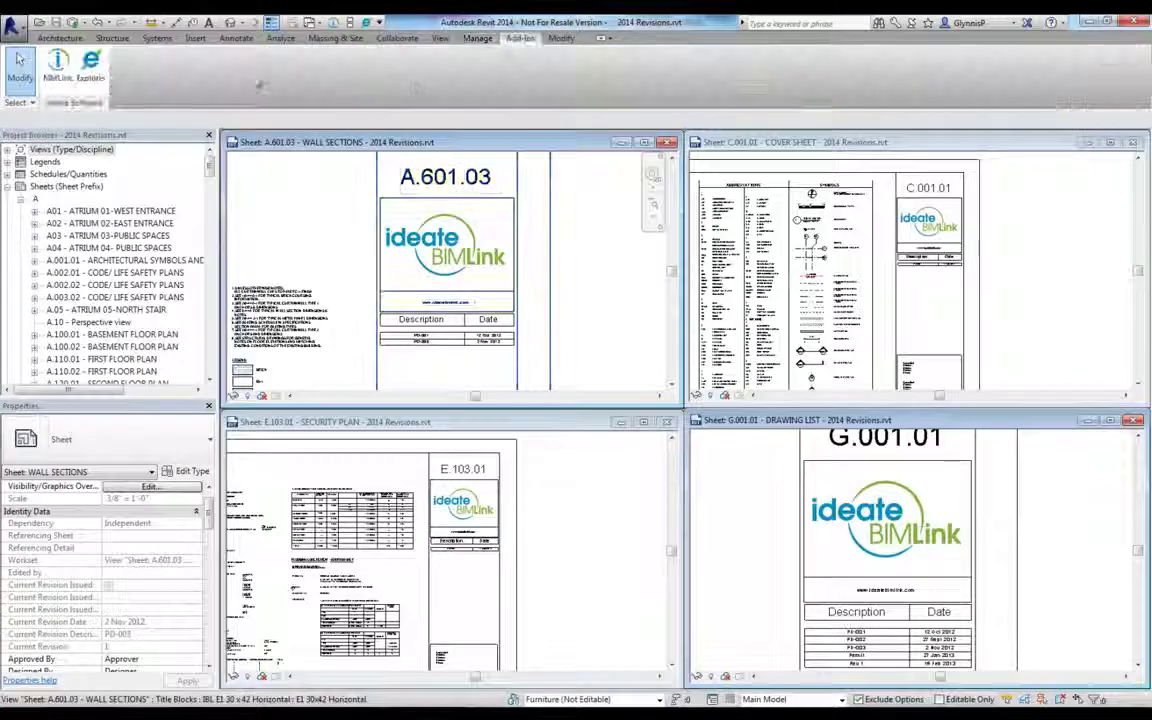
- Load the Revision_on_Sheet sample link into BIMLink
left_click(59, 68)
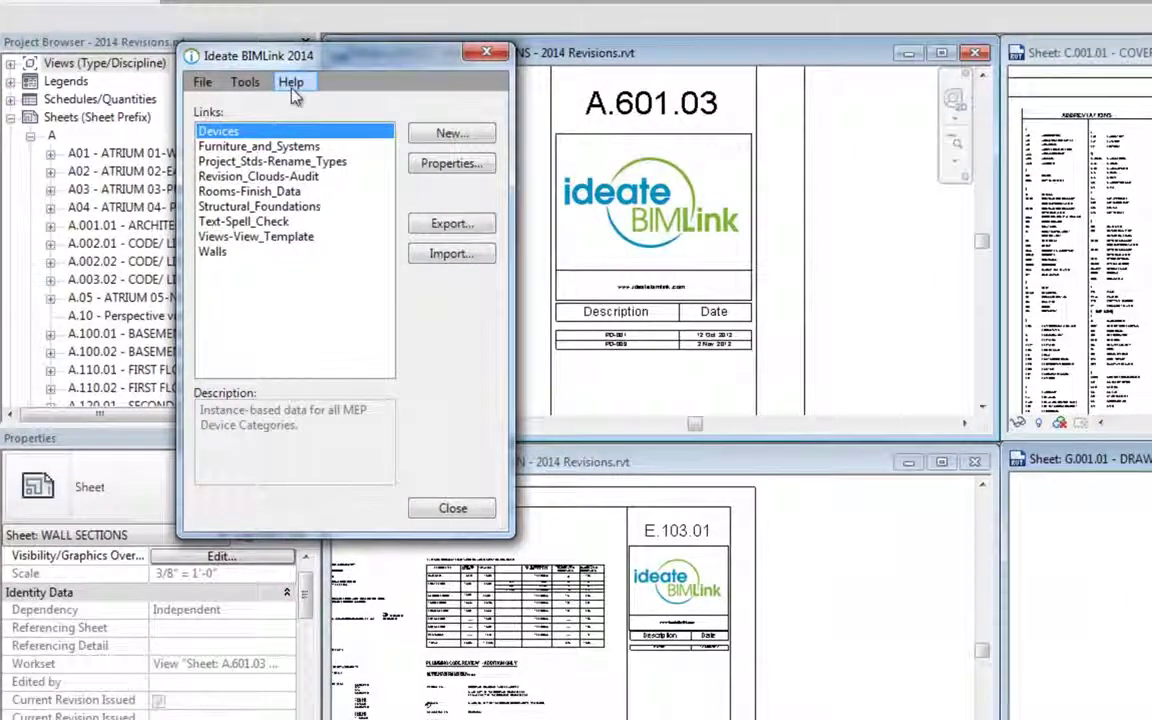
left_click(292, 87)
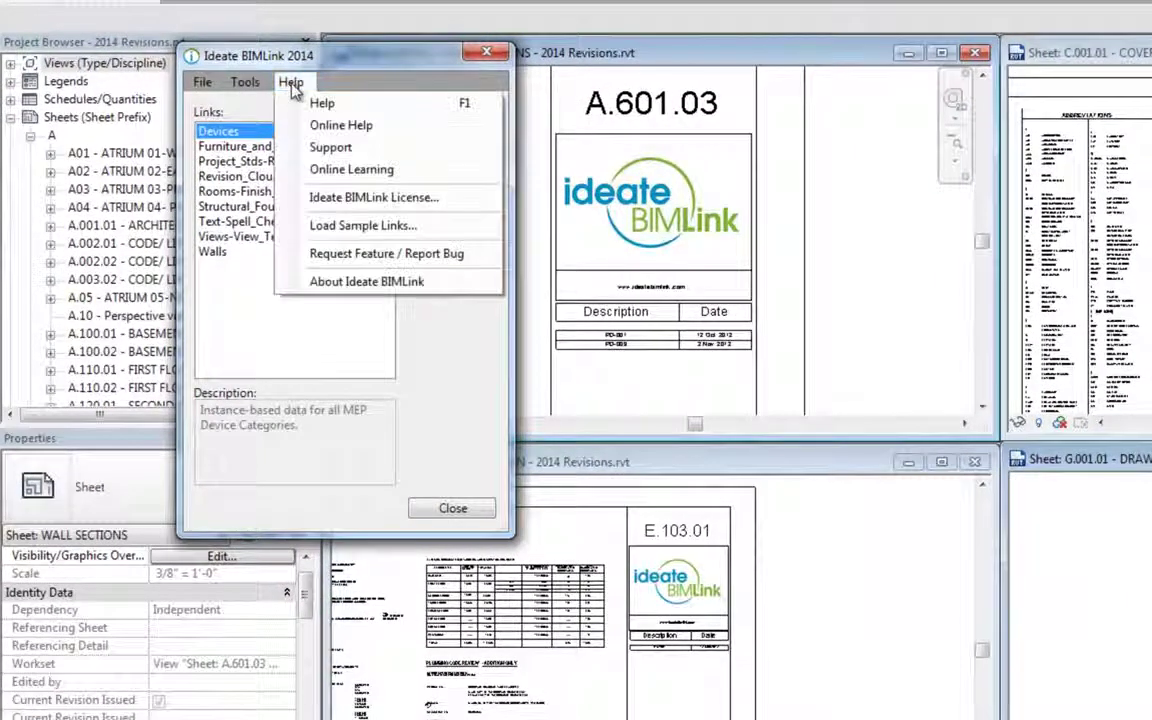
left_click(368, 225)
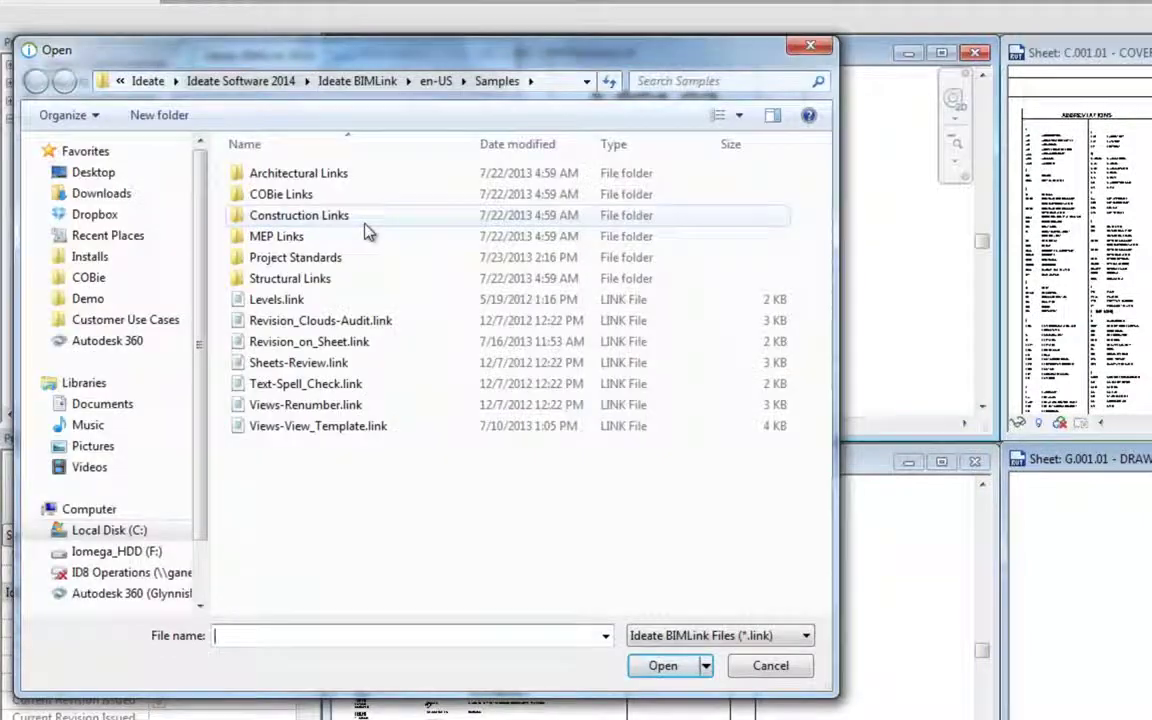
left_click(284, 343)
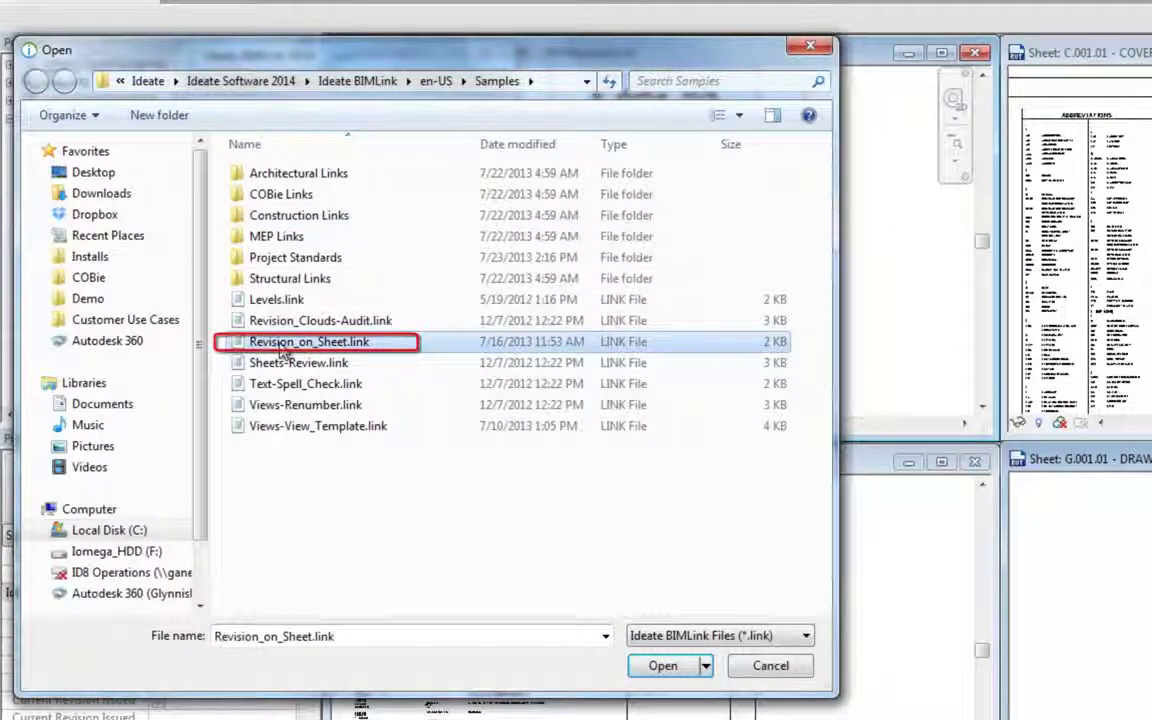
left_click(663, 665)
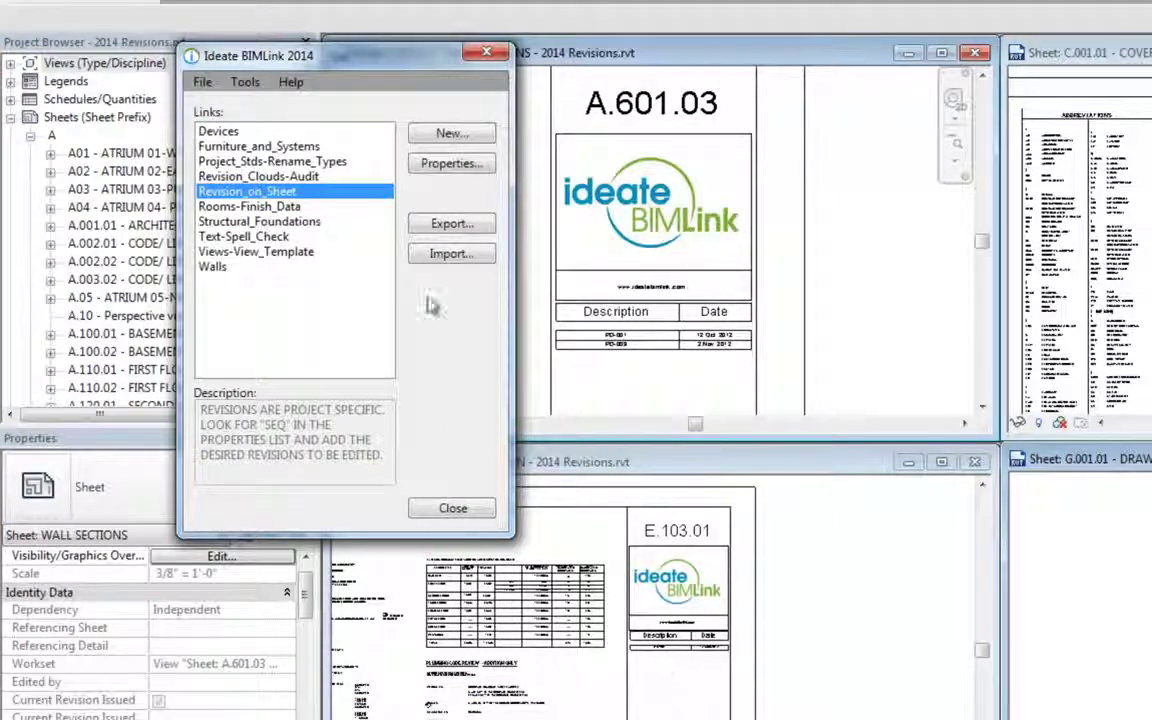
- Review the Revision_on_Sheet link properties, enlarging the preview and highlighting the A.610.01 row
left_click(447, 170)
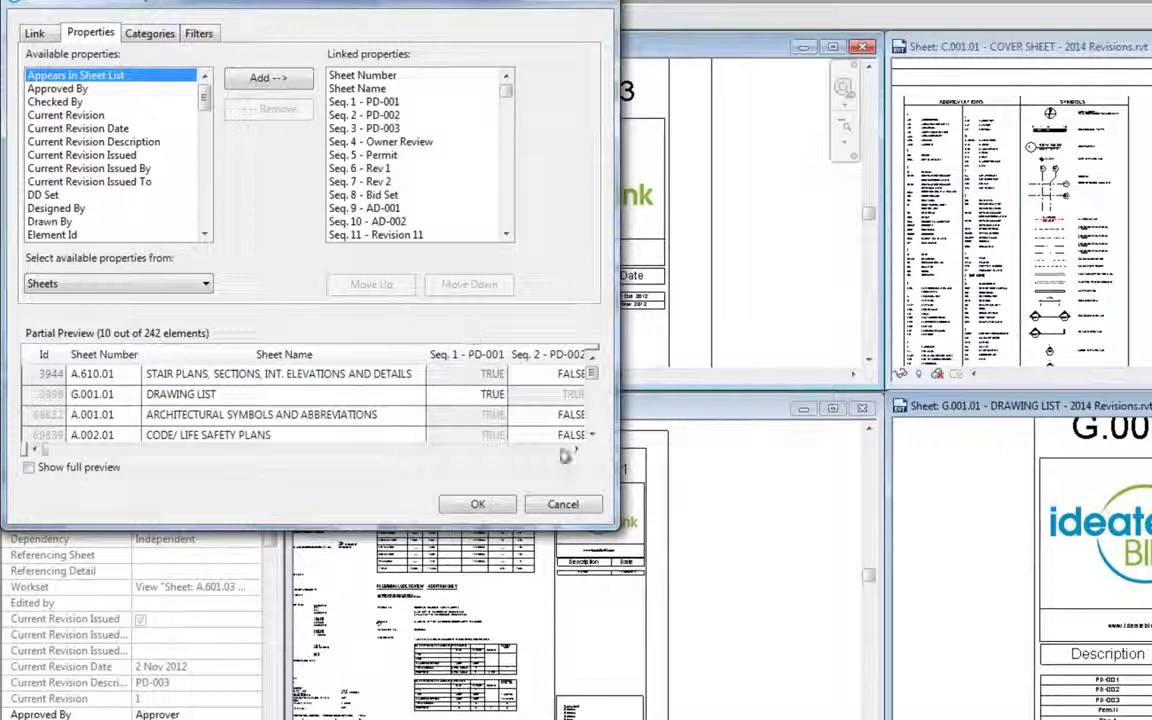
left_click_drag(612, 520, 838, 692)
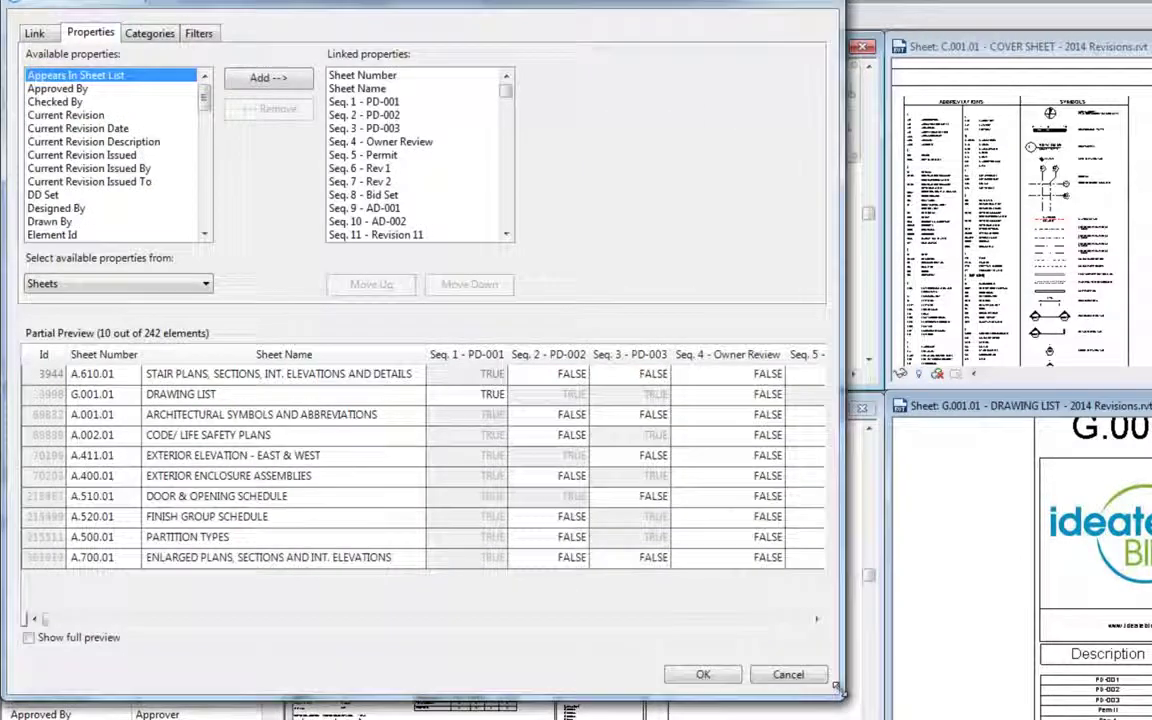
left_click(755, 368)
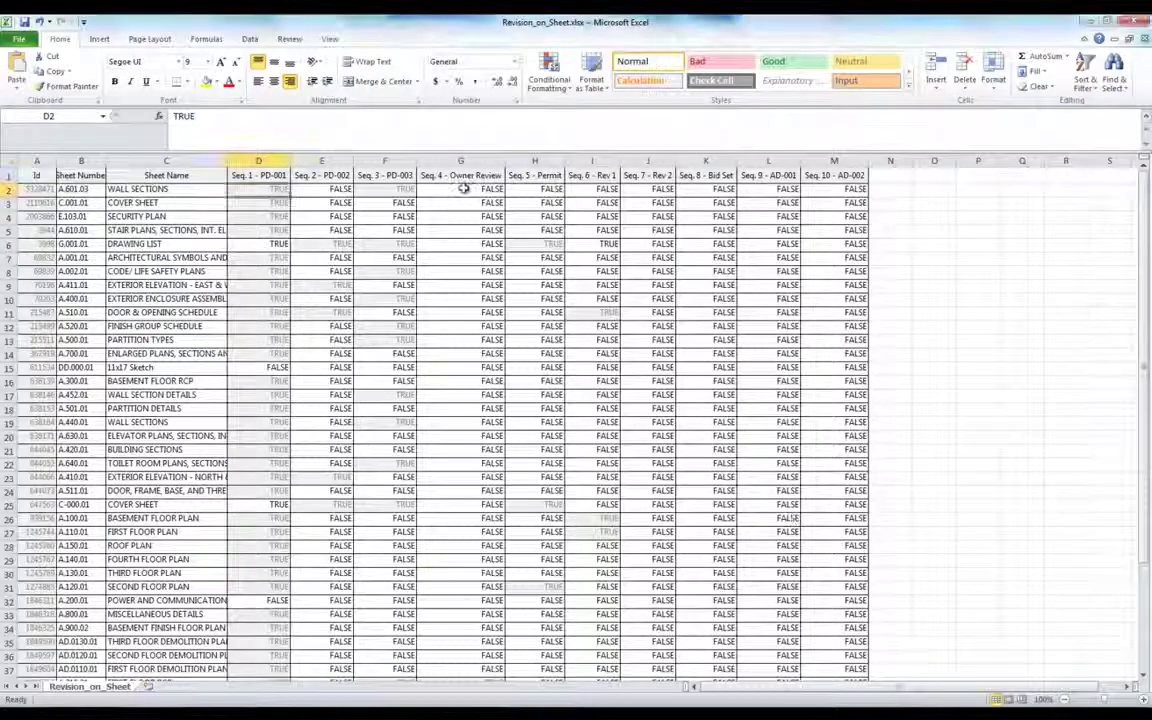
- Set Owner Review to TRUE from G2 down to G36
left_click(463, 188)
type("TRUE")
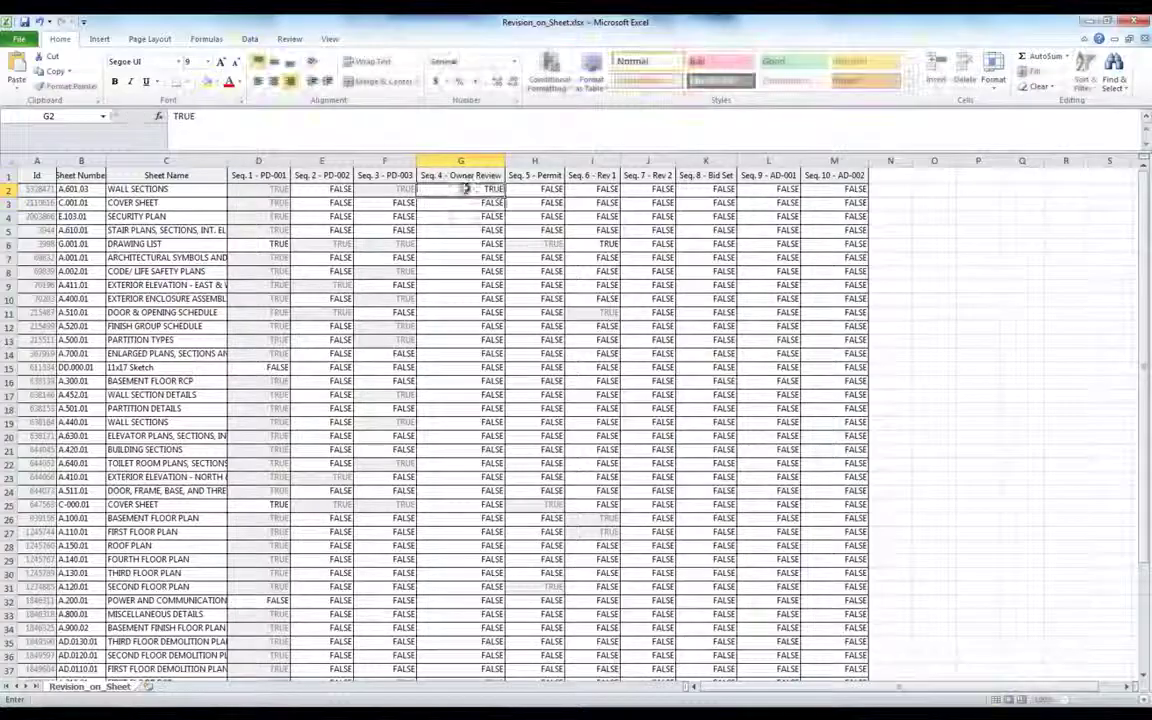
key("ctrl+Return")
left_click_drag(505, 195, 500, 520)
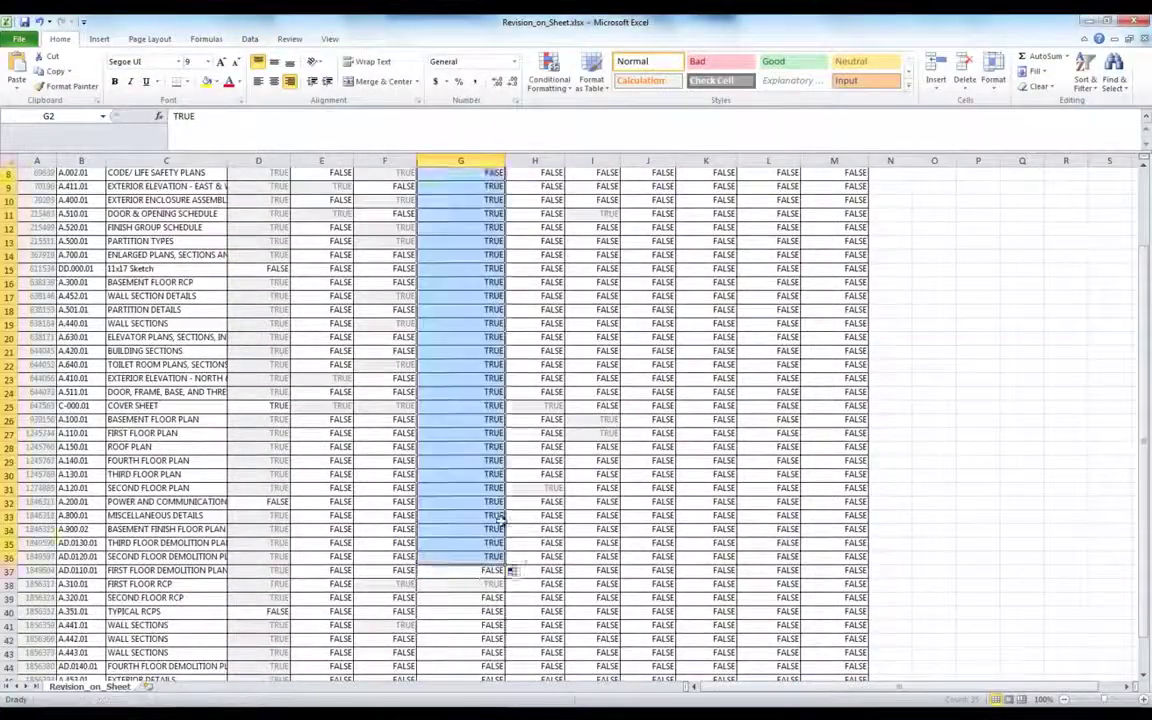
- Fill G2:M5 with TRUE for the first four sheets and close the workbook, saving changes
scroll(510, 480, "up", 3)
left_click(489, 191)
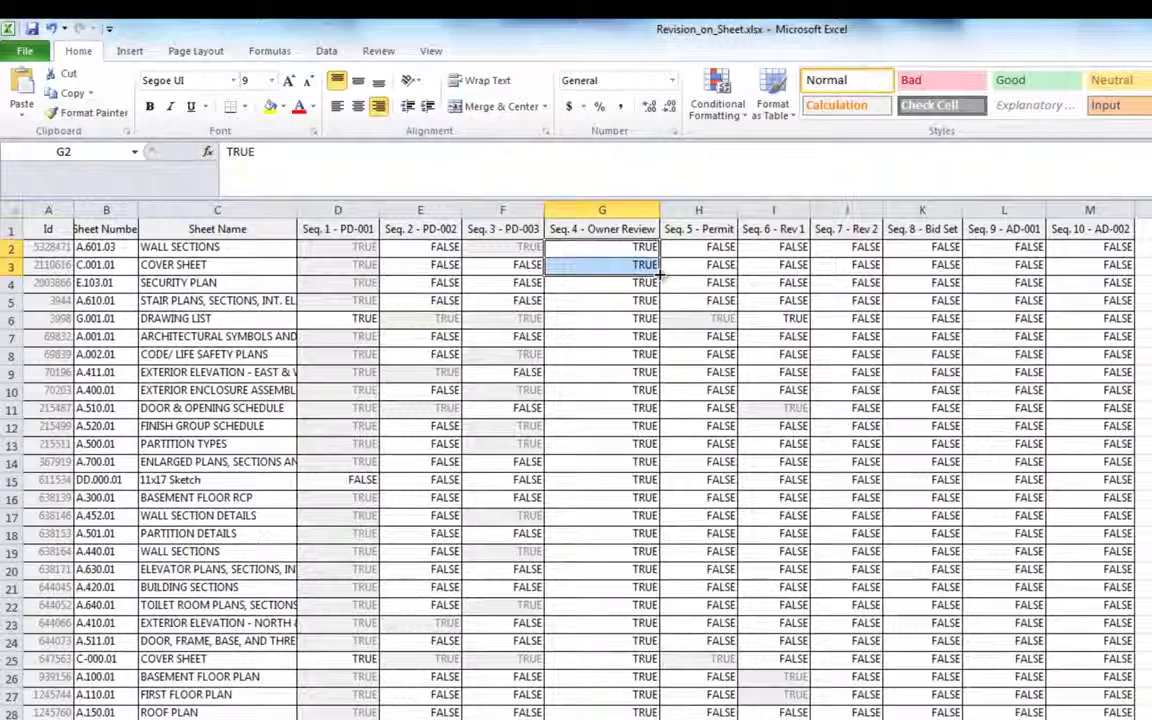
left_click_drag(605, 233, 1125, 316)
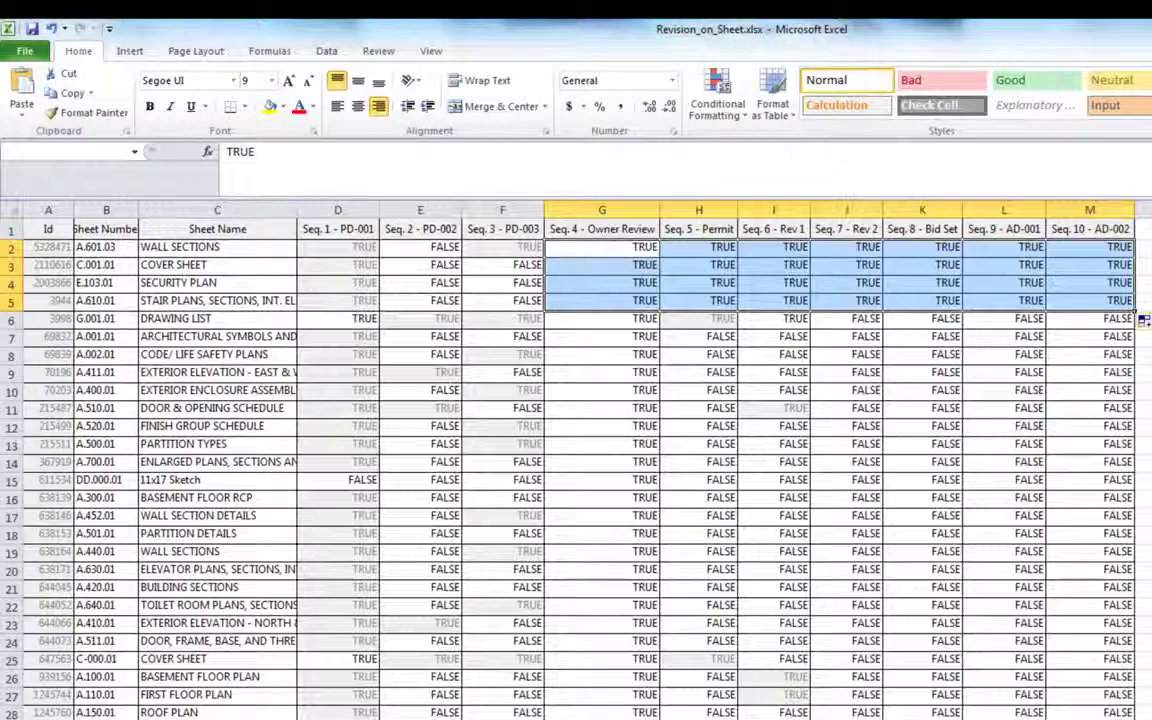
key("ctrl+w")
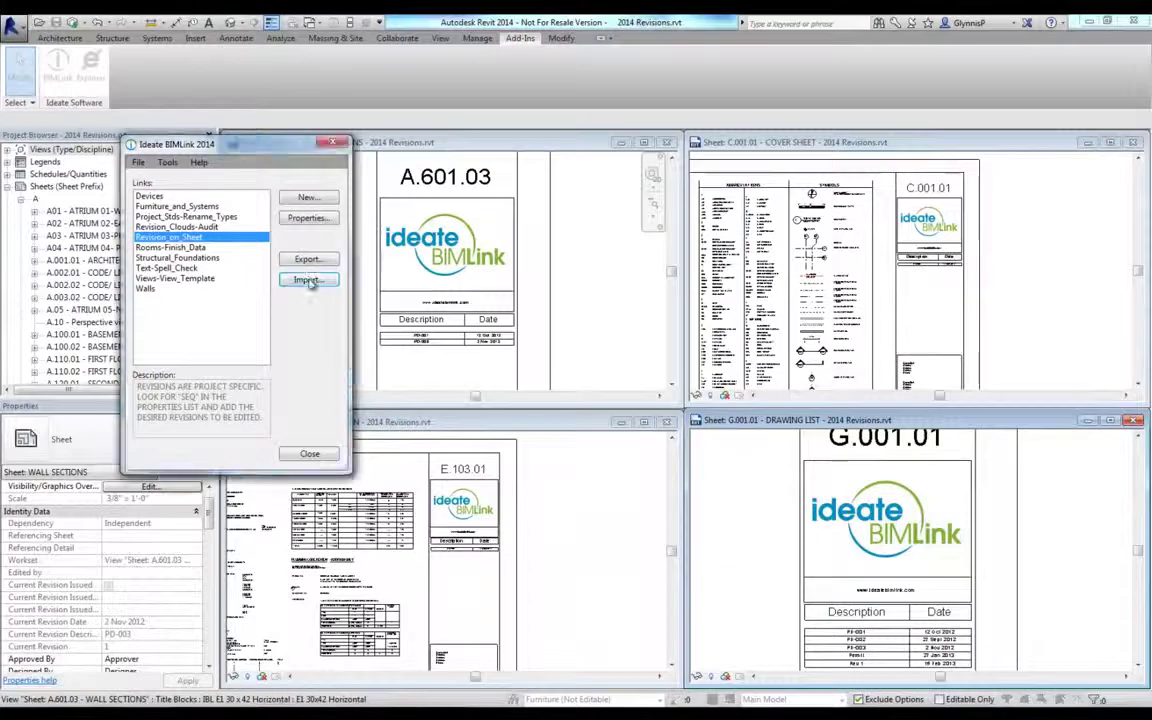
- Start importing Revision_on_Sheet.xlsx into Revit and choose its Revision_on_Sheet worksheet
left_click(311, 283)
left_click(215, 225)
left_click(354, 466)
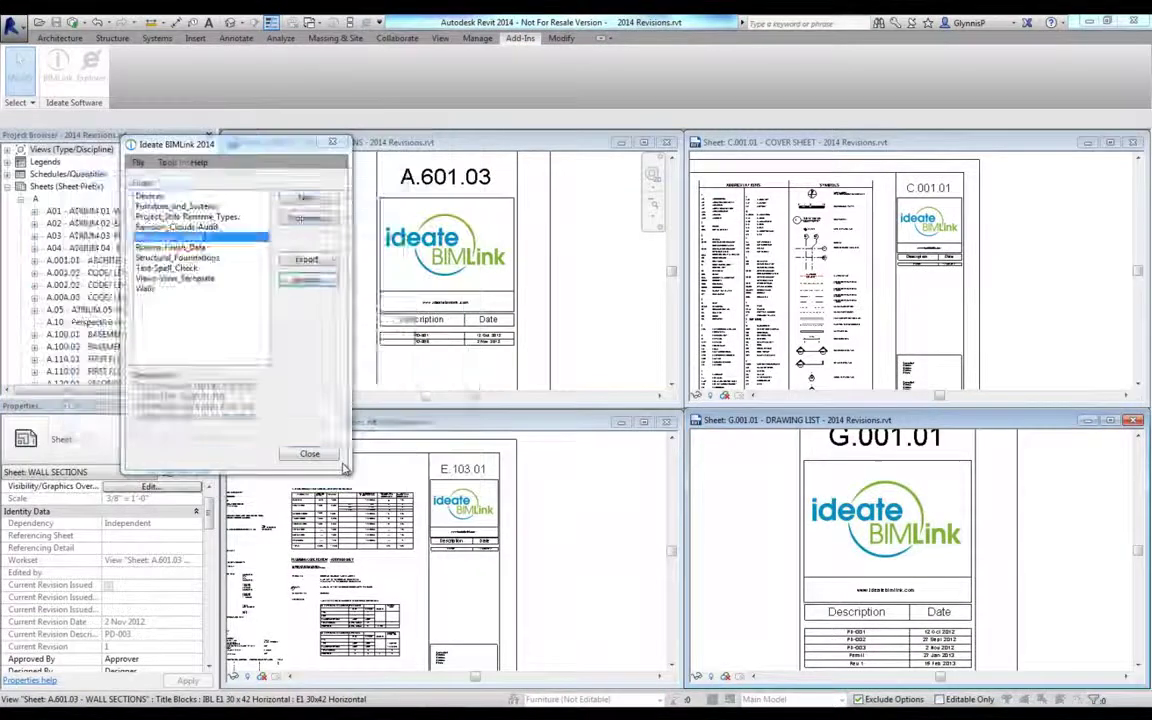
left_click(118, 249)
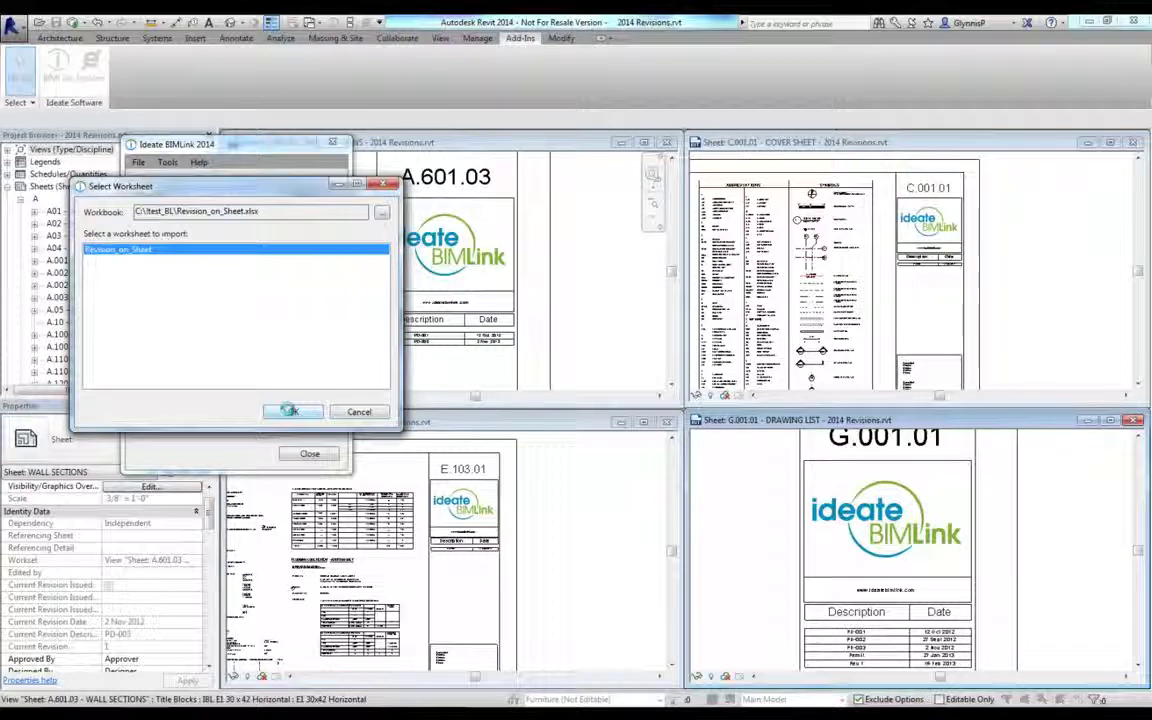
left_click(290, 411)
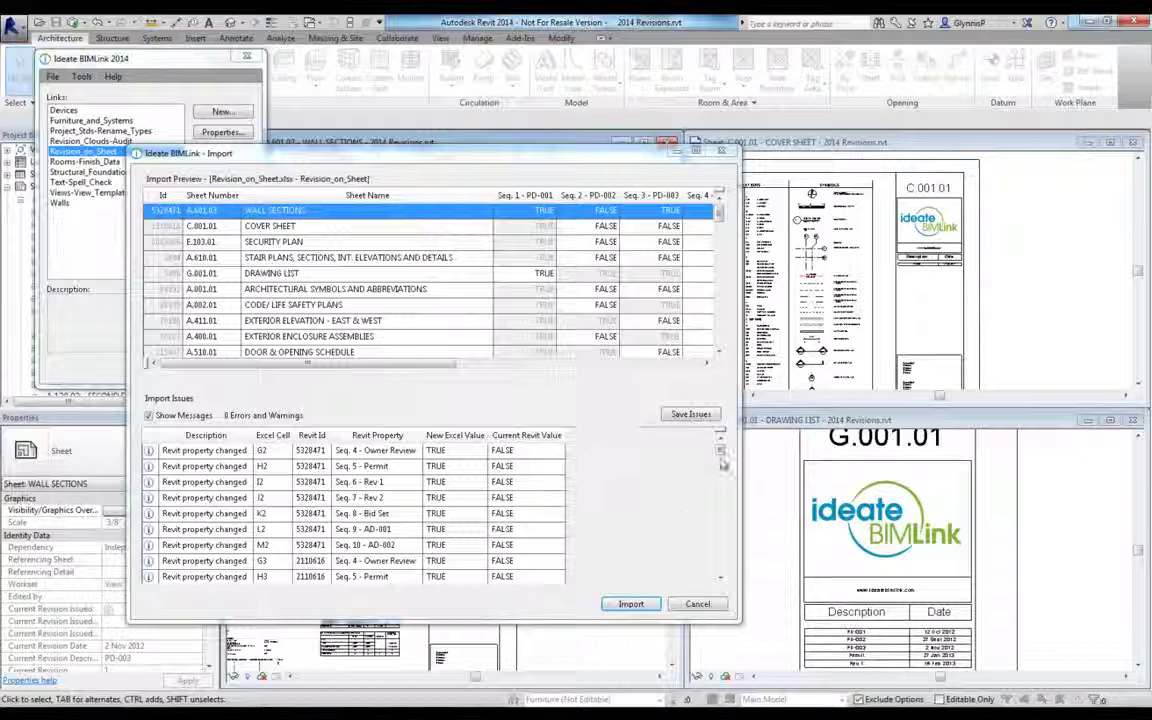
- Apply the import and inspect sheet A.601.03's revision table, which now lists Owner Review through AD-002
scroll(722, 490, "down", 6)
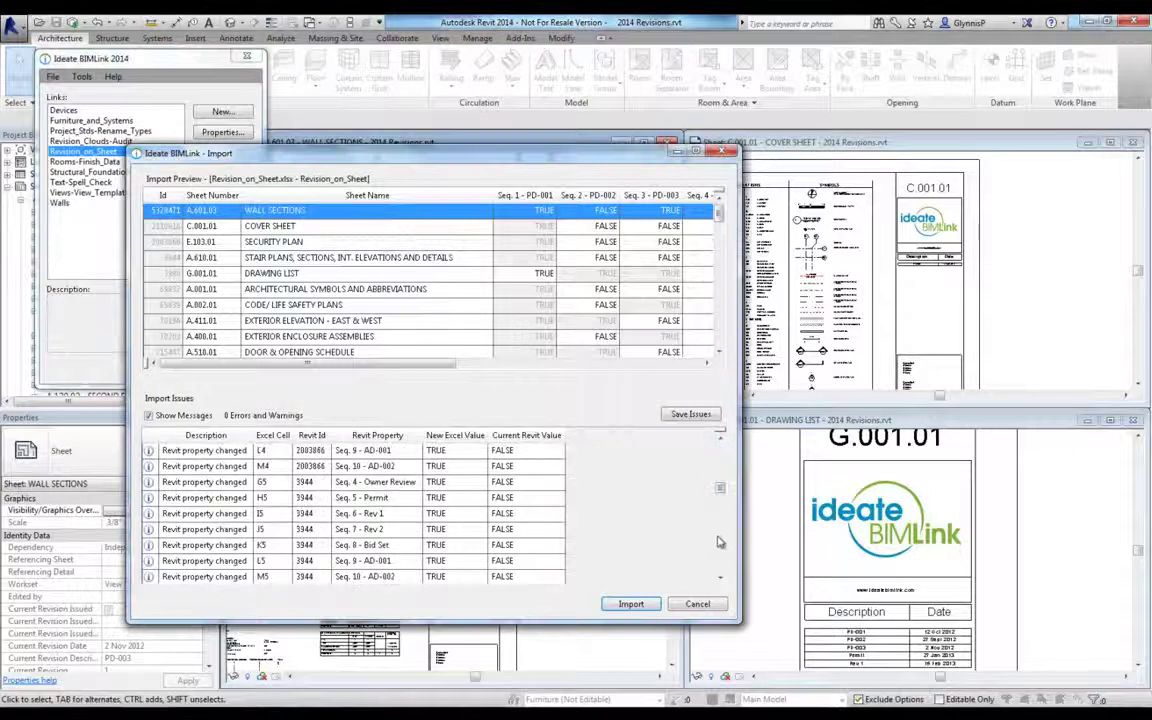
left_click(630, 604)
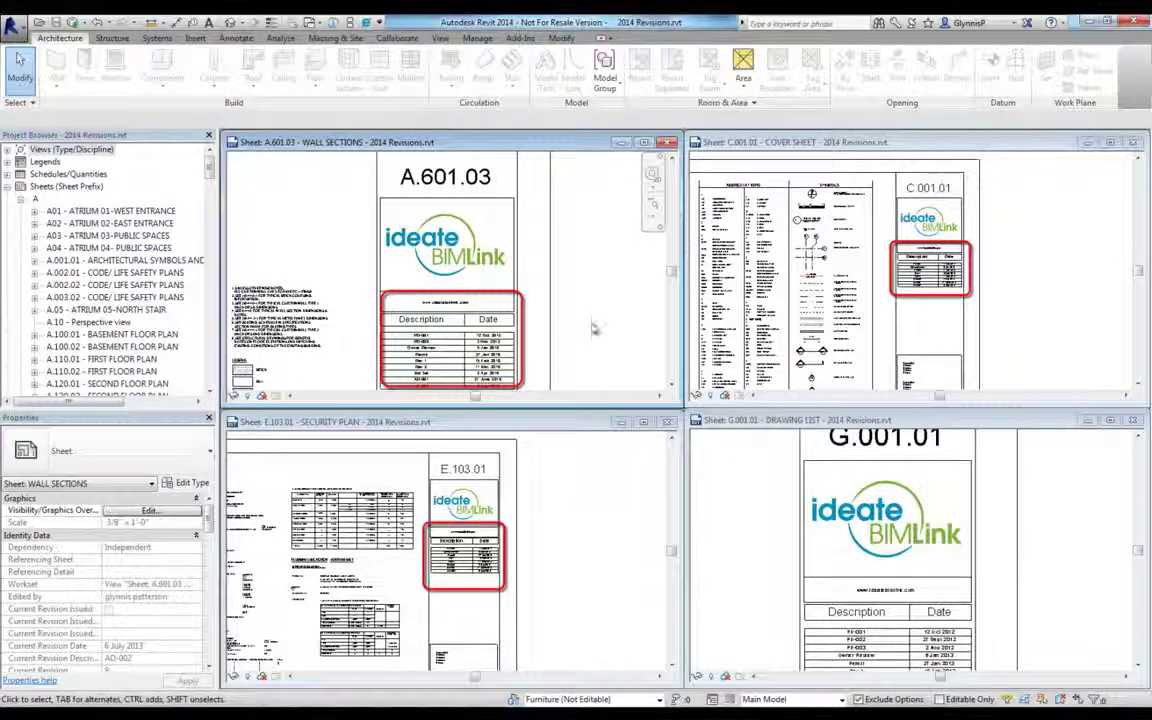
middle_click_drag(591, 329, 589, 282)
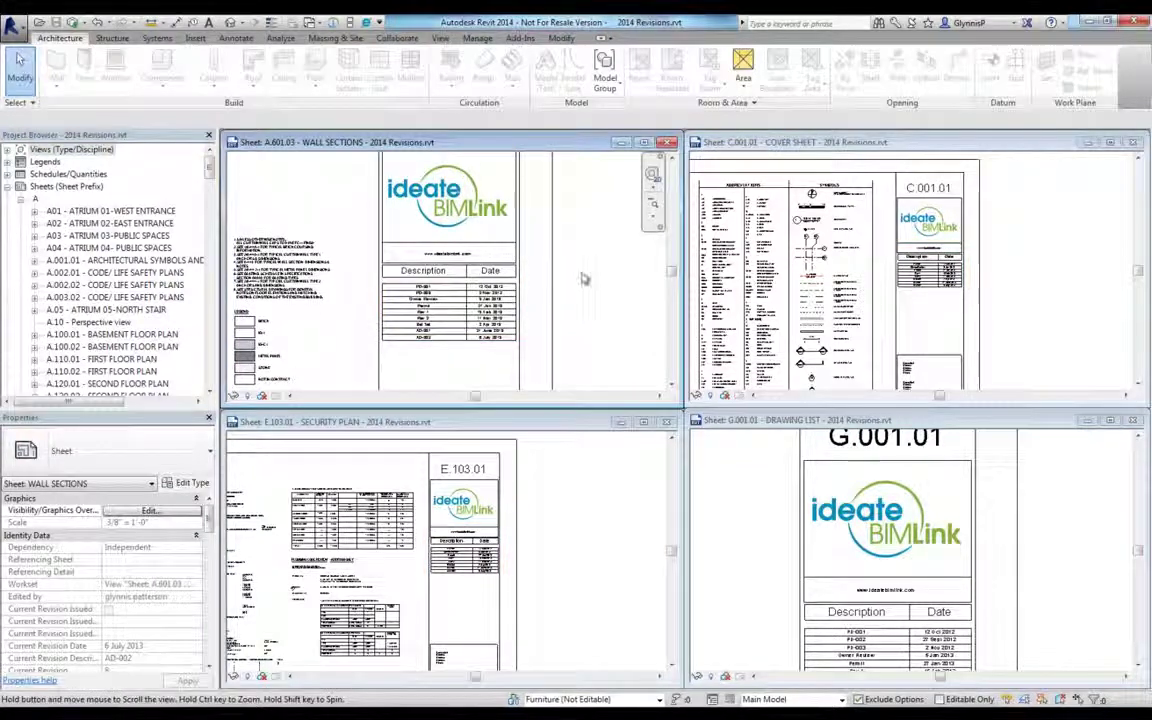
scroll(458, 333, "up", 5)
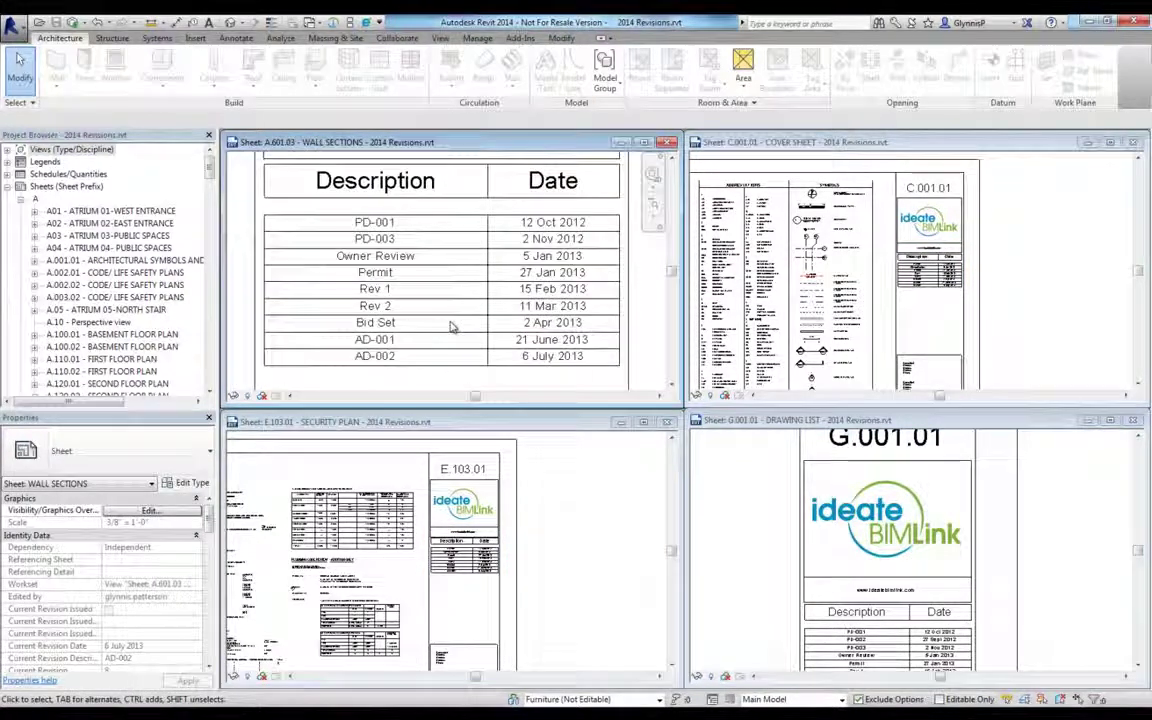